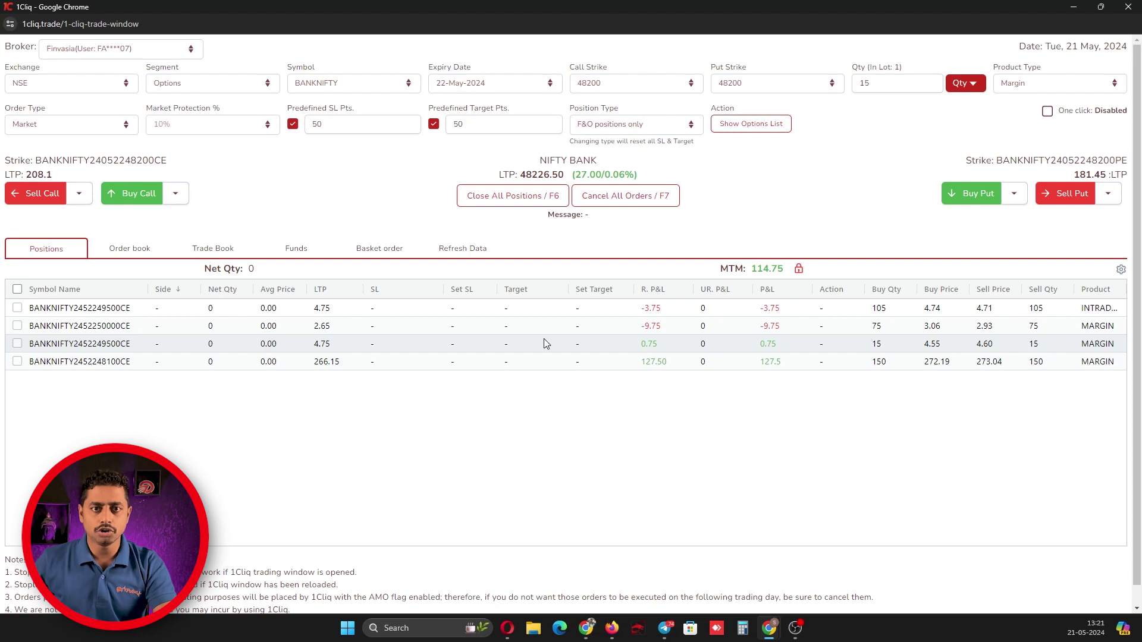
Close the 1Cliq trade popup to show the connected broker accounts and token status
left_click(1129, 7)
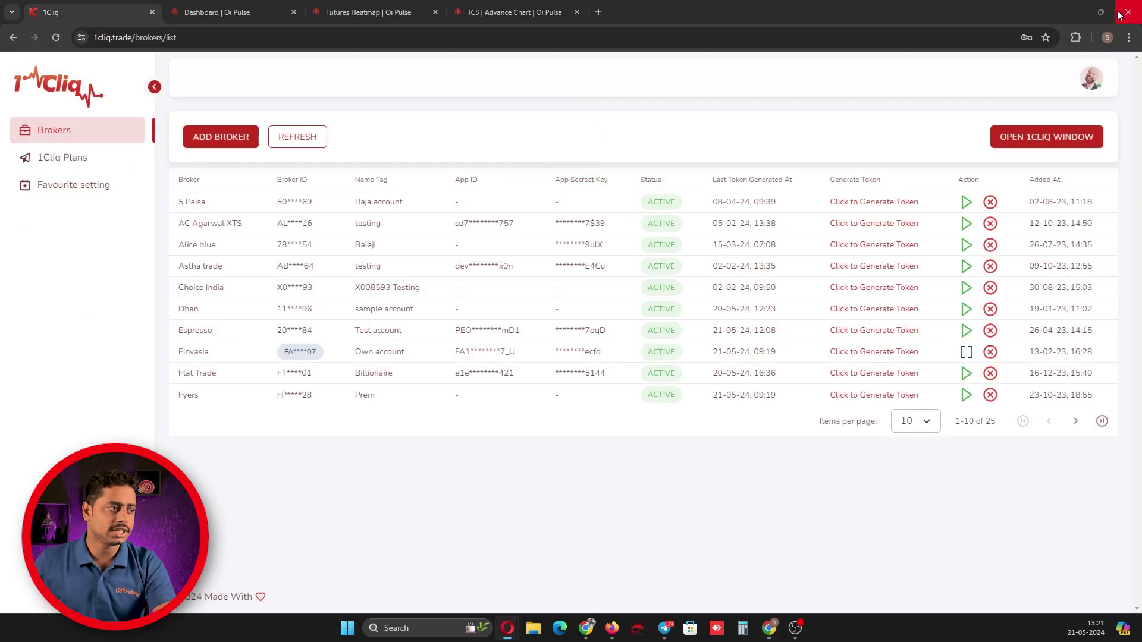
Save Market Protection as the favourite close-position order type, then go back to Brokers
left_click(74, 192)
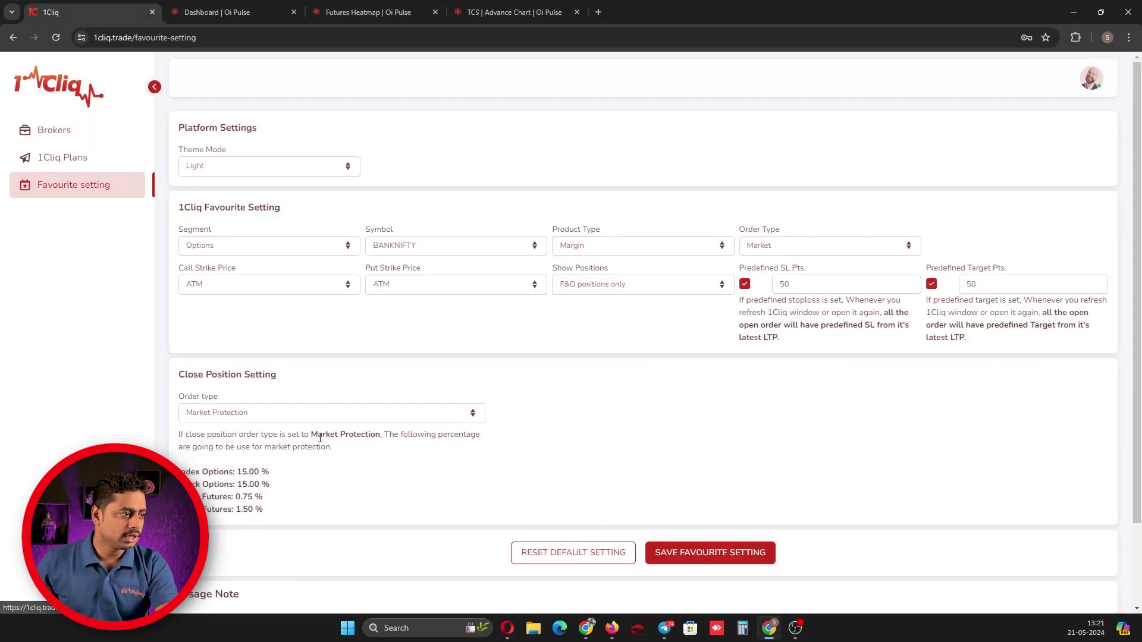
scroll(283, 376, "down", 2)
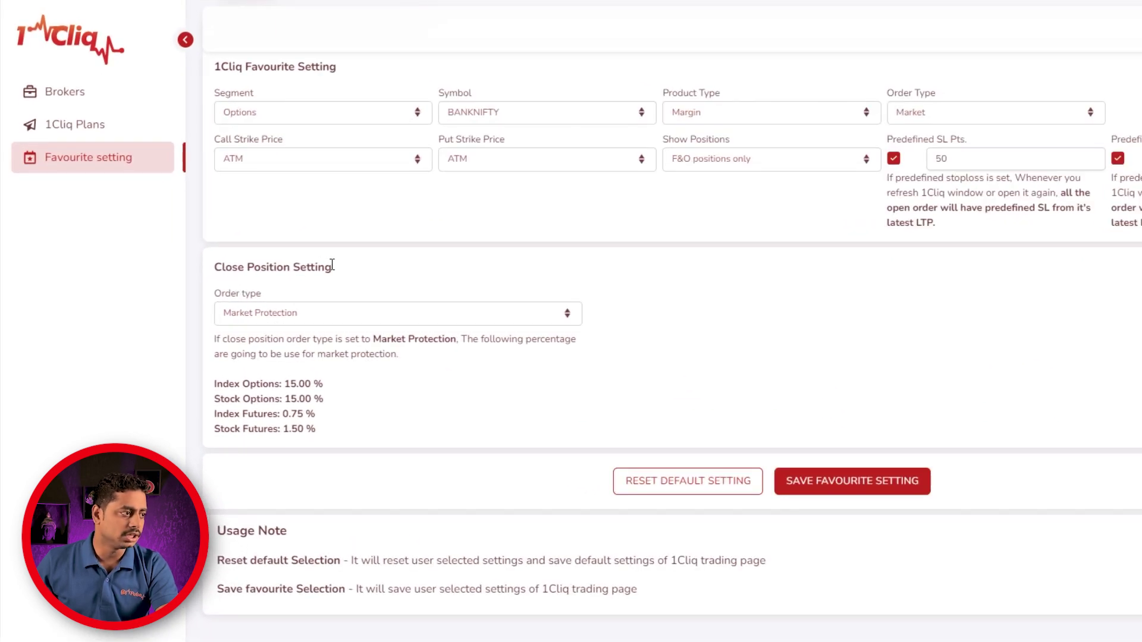
left_click(308, 322)
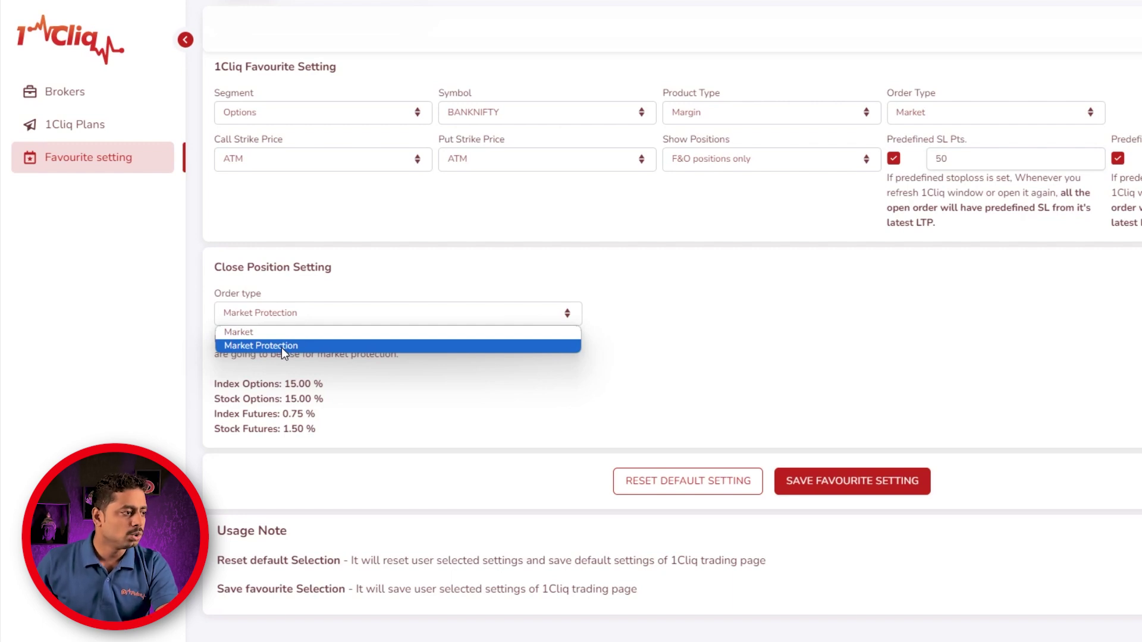
left_click(282, 347)
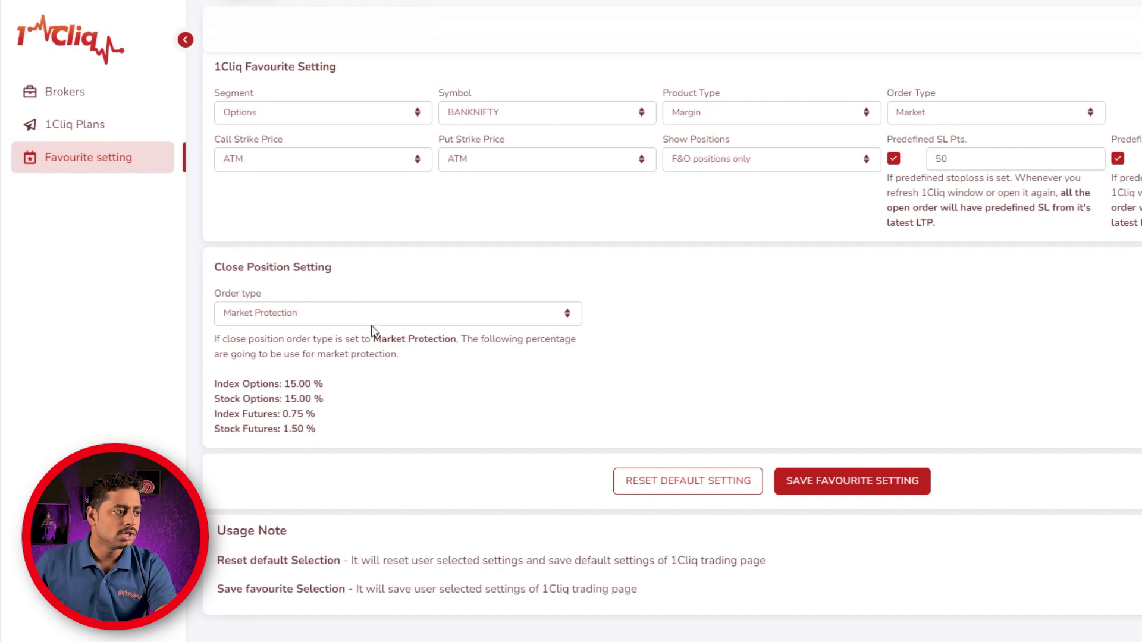
left_click(857, 492)
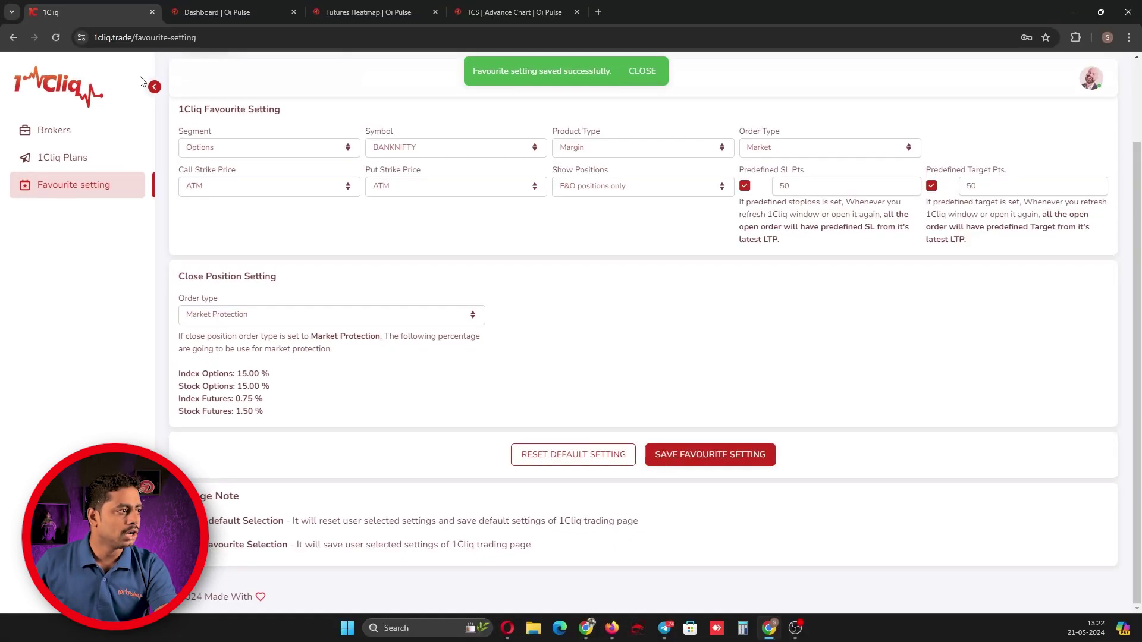
left_click(66, 137)
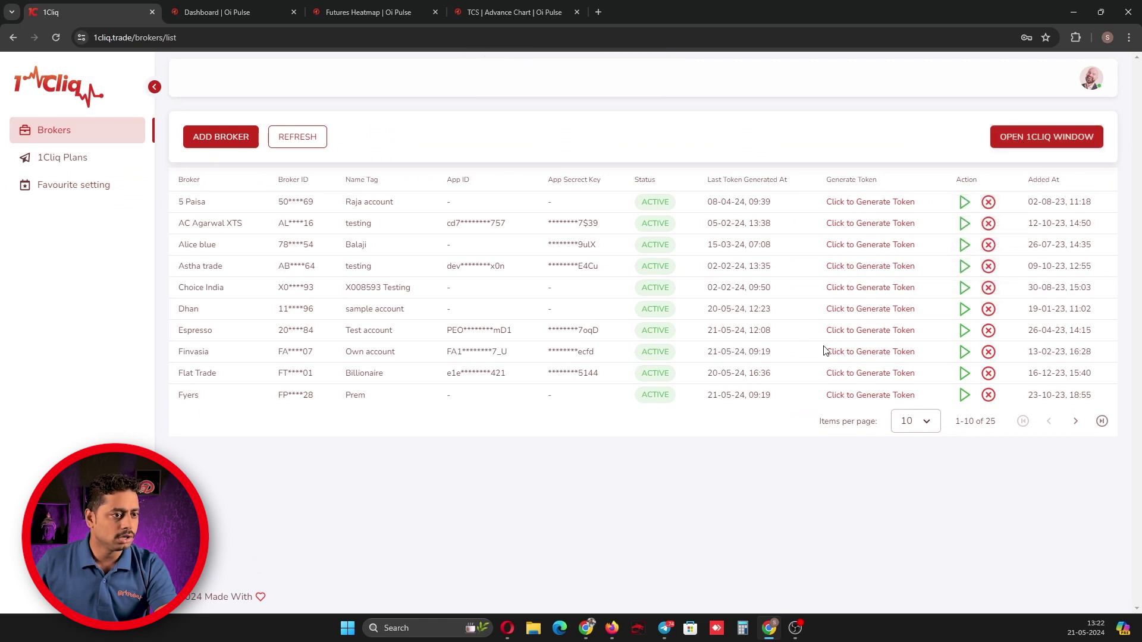
Start a maximized Finvasia trading session and buy one lot of the BANKNIFTY 48200 call
left_click(963, 354)
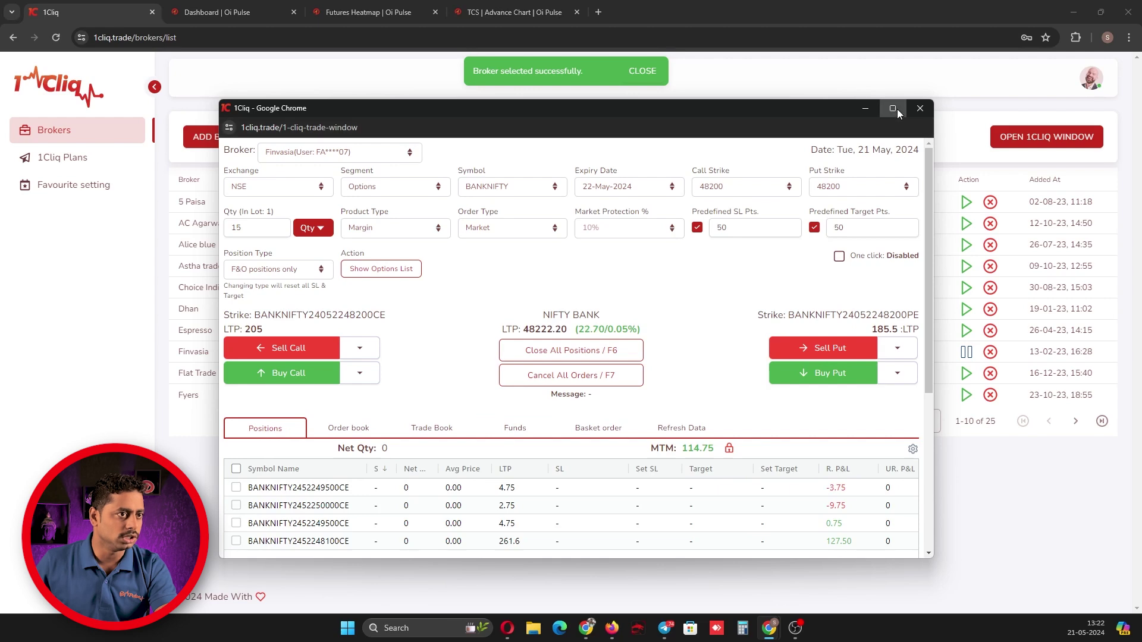
left_click(893, 108)
left_click(140, 197)
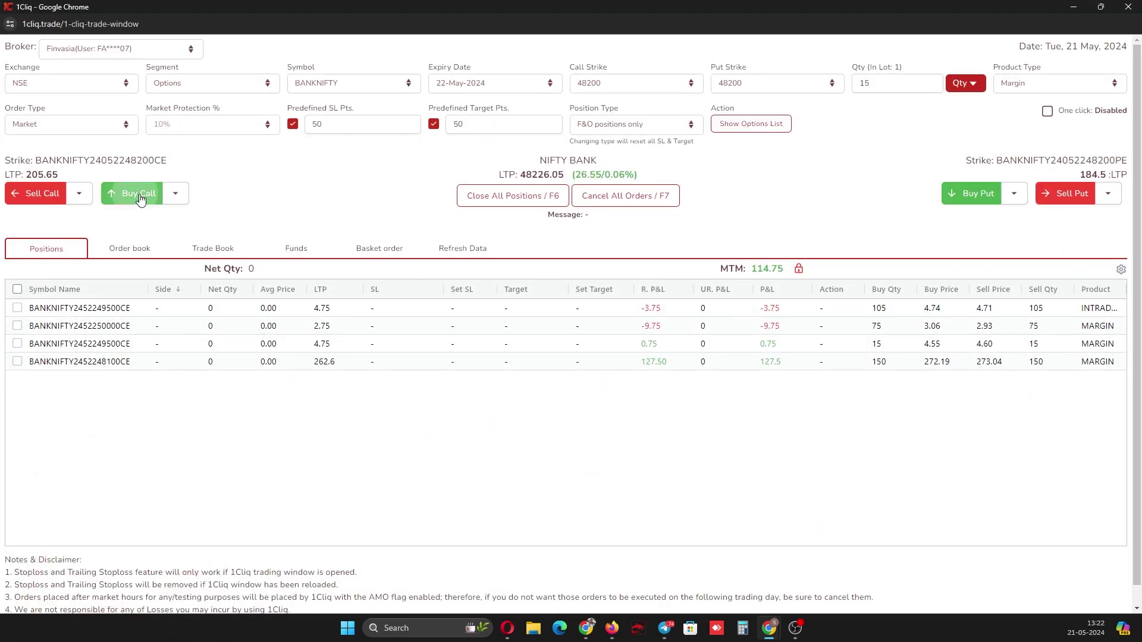
left_click(128, 249)
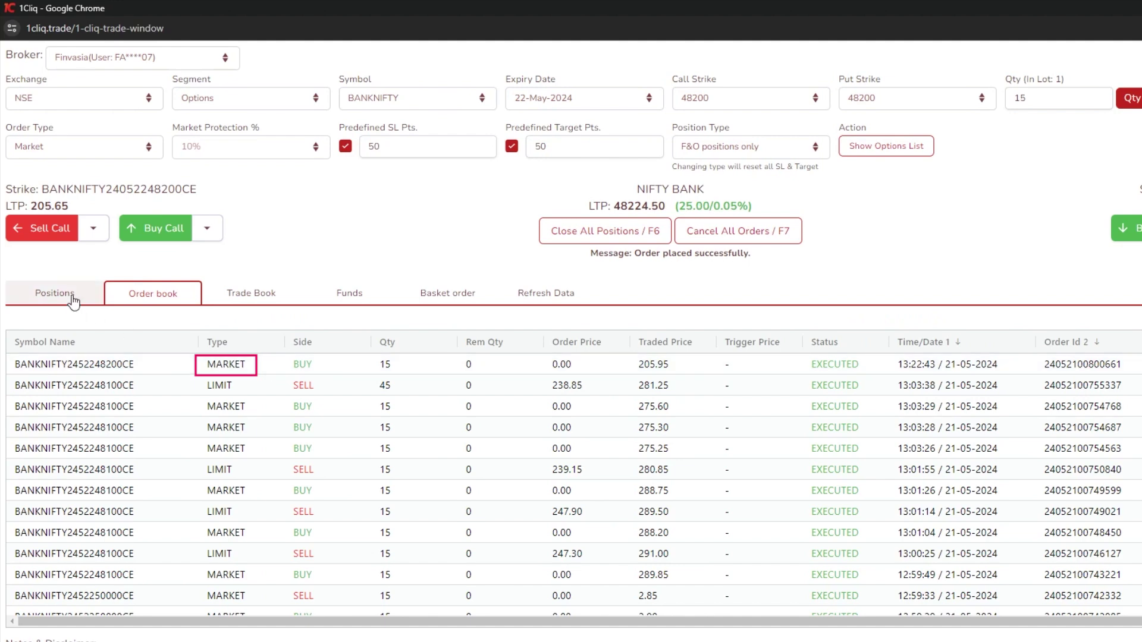
Close all open positions and check the SELL LIMIT exit order in the order book
left_click(55, 293)
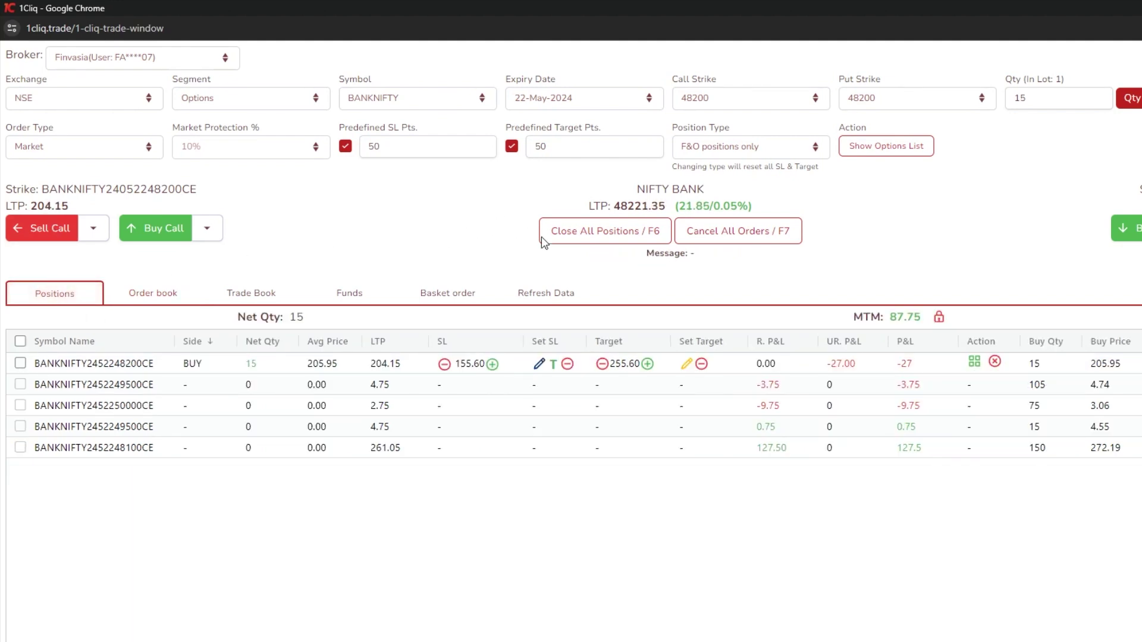
left_click(585, 238)
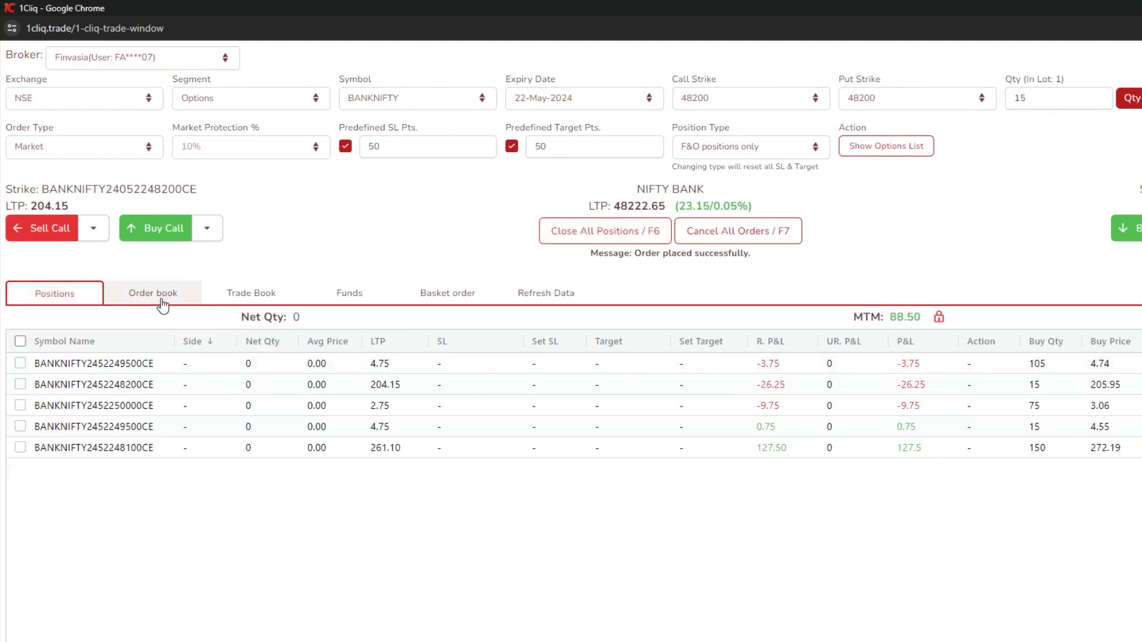
left_click(155, 302)
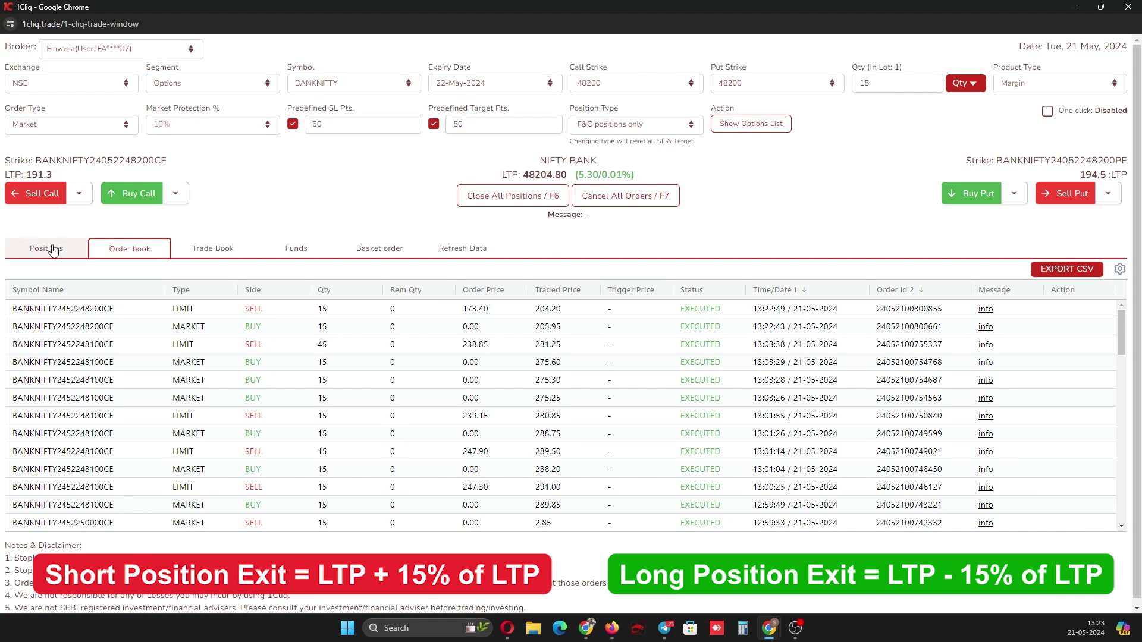
Sell one lot of the 48200 call, close it, review the trades, then return to Positions
left_click(42, 194)
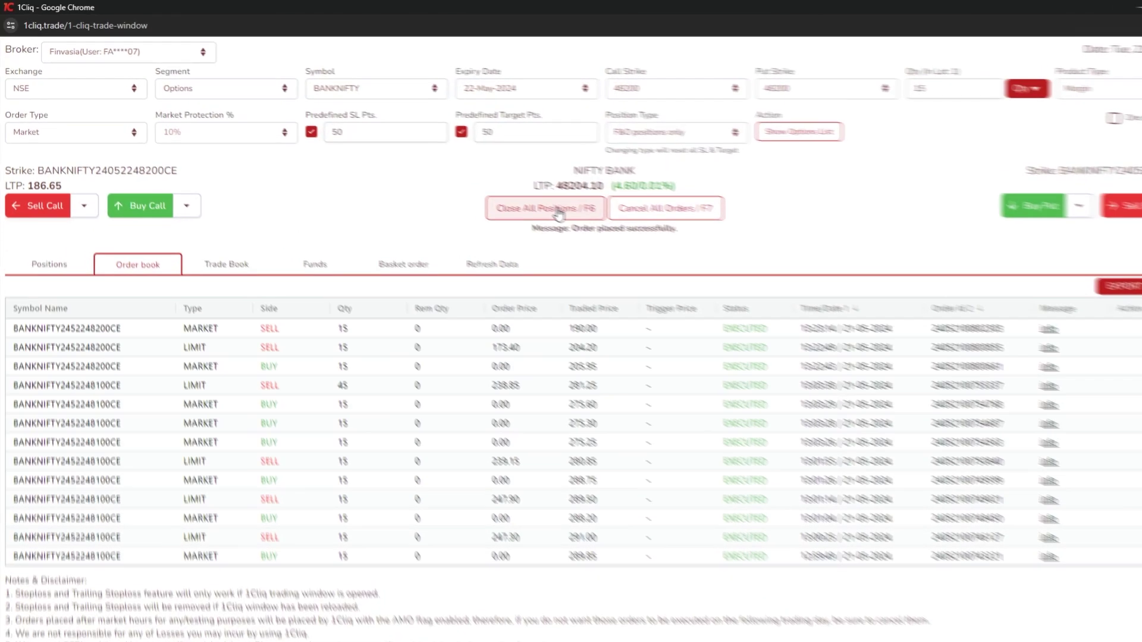
left_click(524, 201)
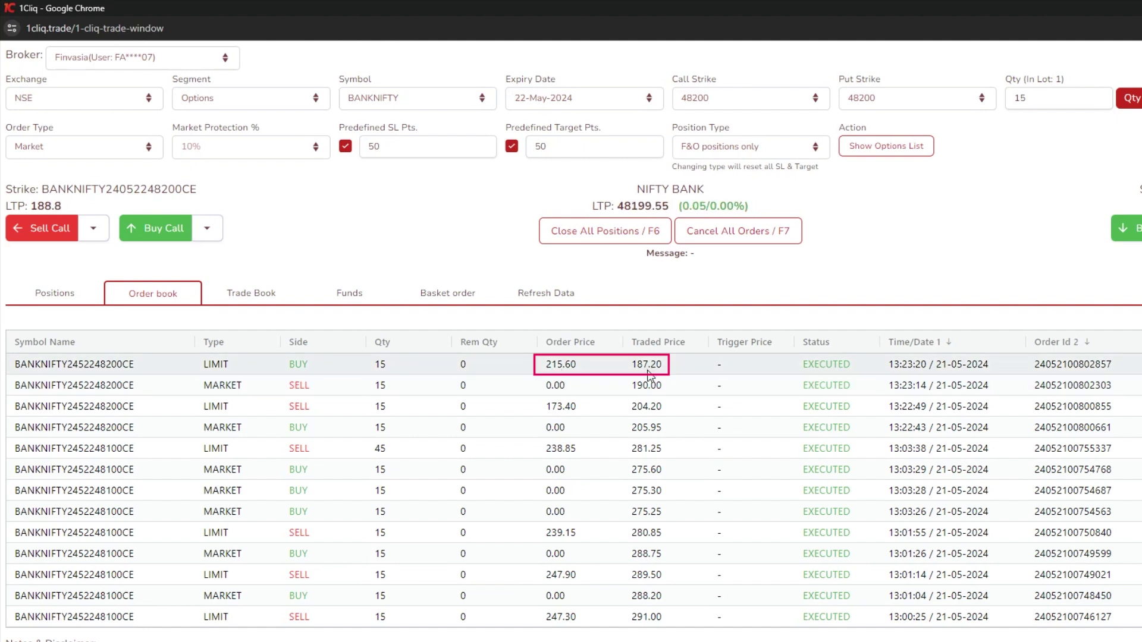
left_click(221, 294)
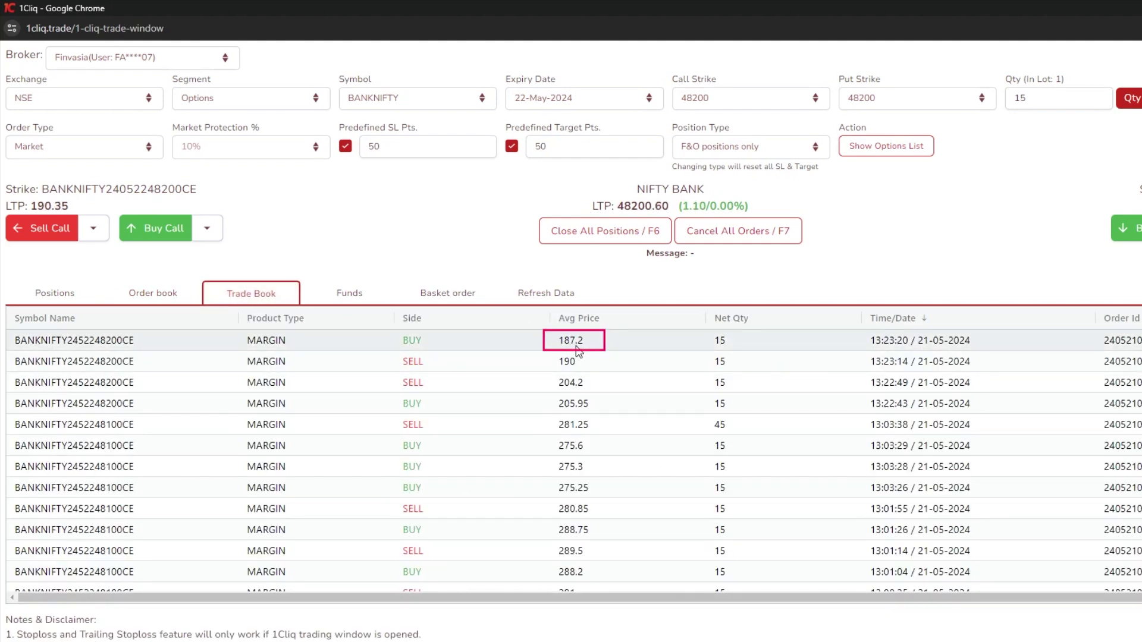
left_click(189, 294)
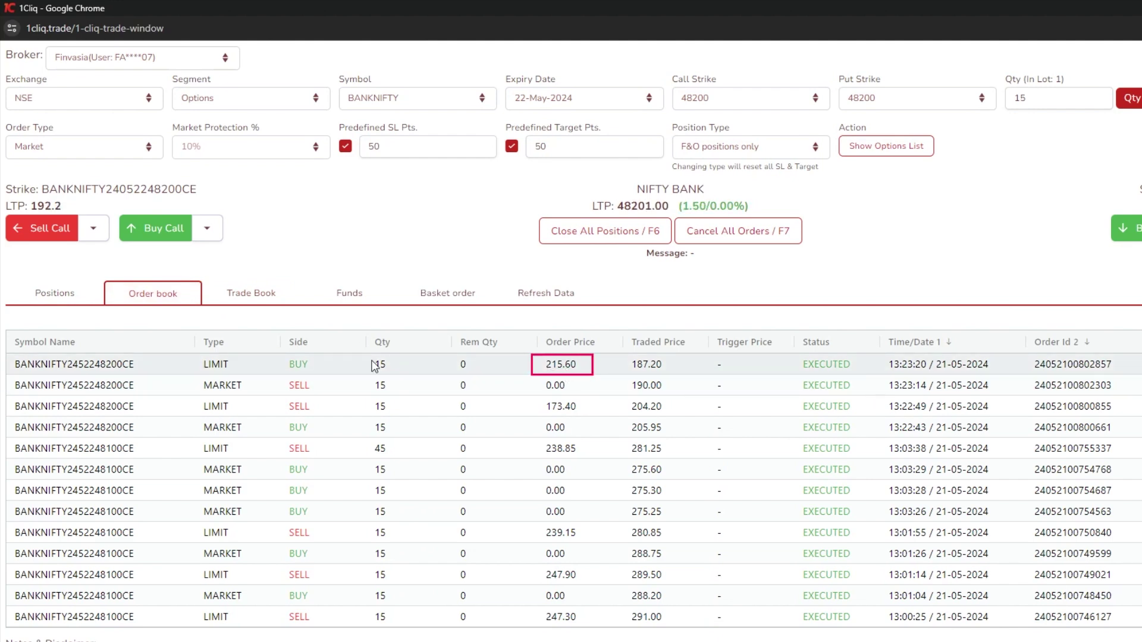
left_click(71, 301)
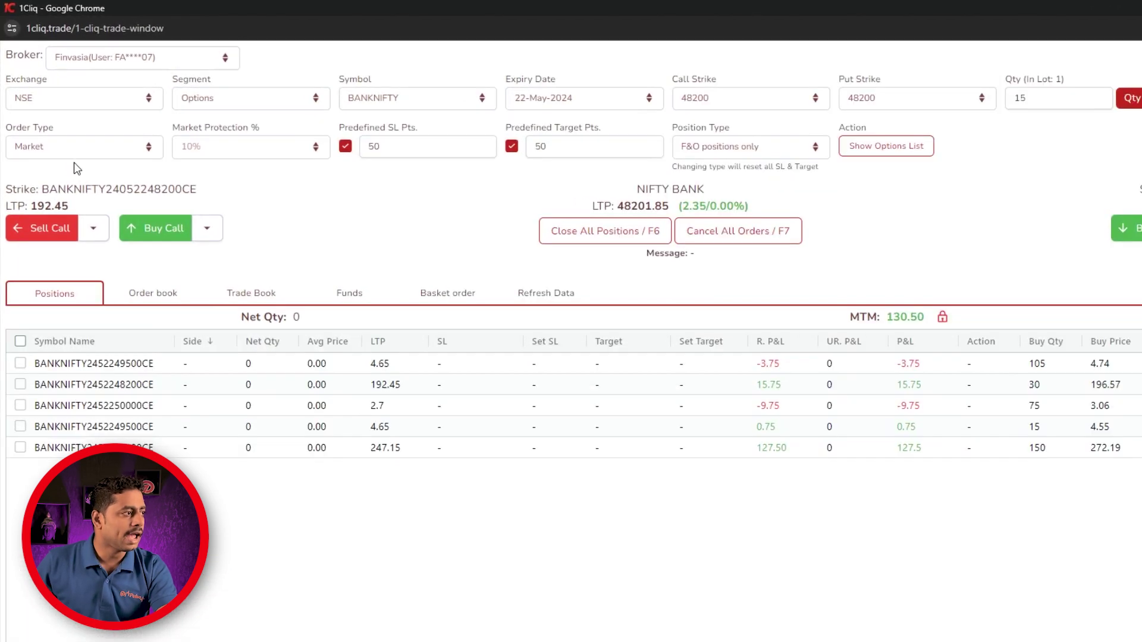
Buy the 48200 call as a 10% Market Protection order and check it in the order book
left_click(78, 147)
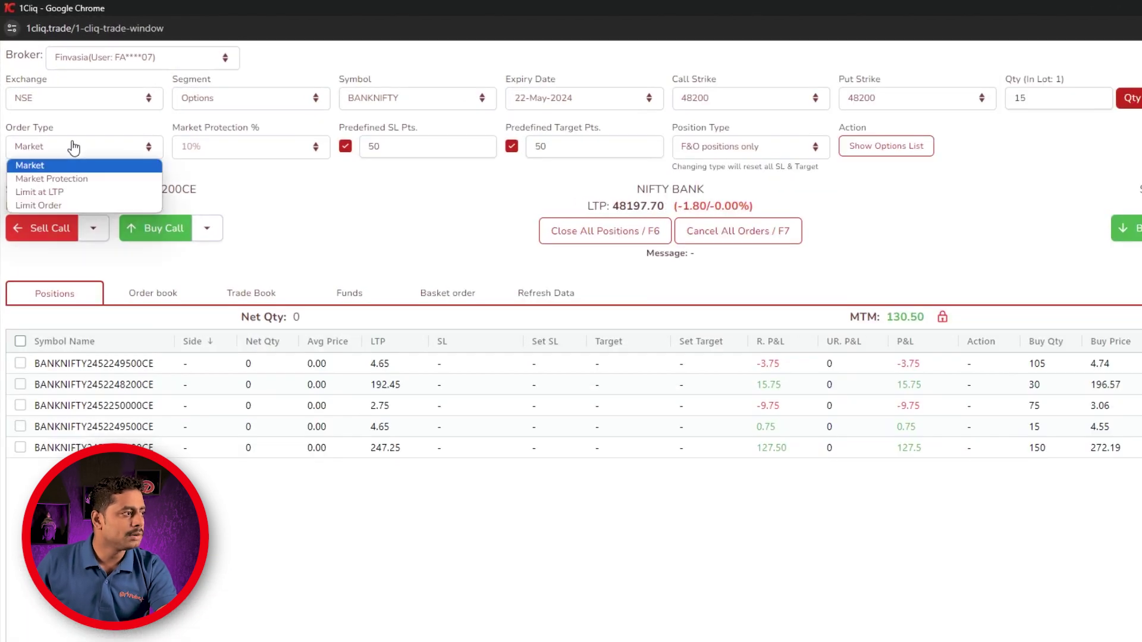
left_click(89, 180)
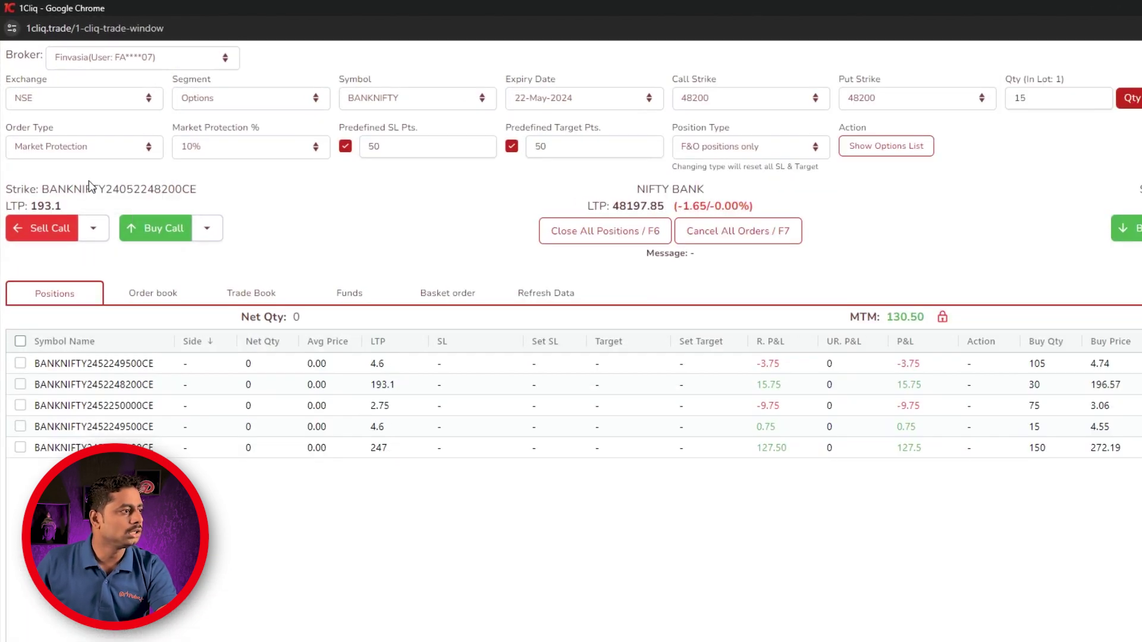
left_click(256, 160)
left_click(244, 297)
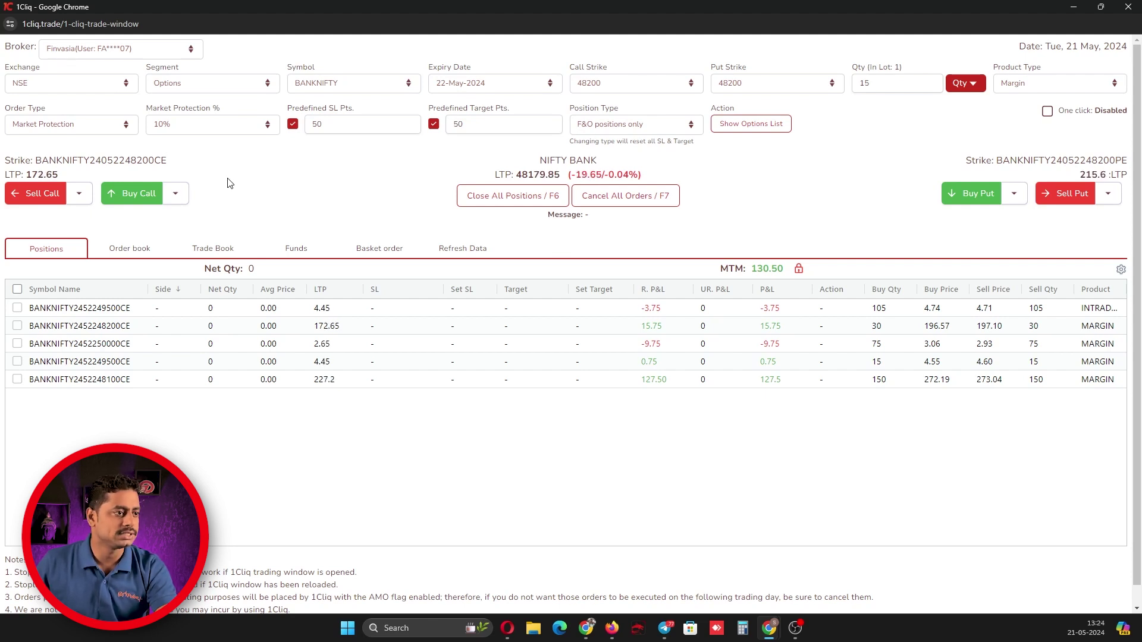
left_click(122, 205)
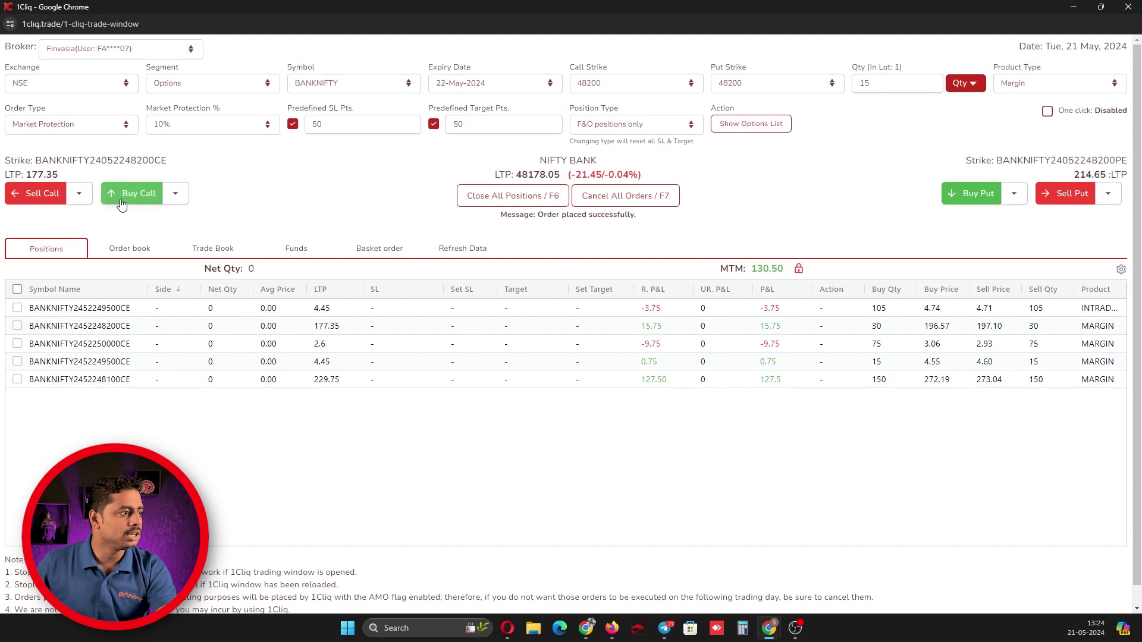
left_click(119, 250)
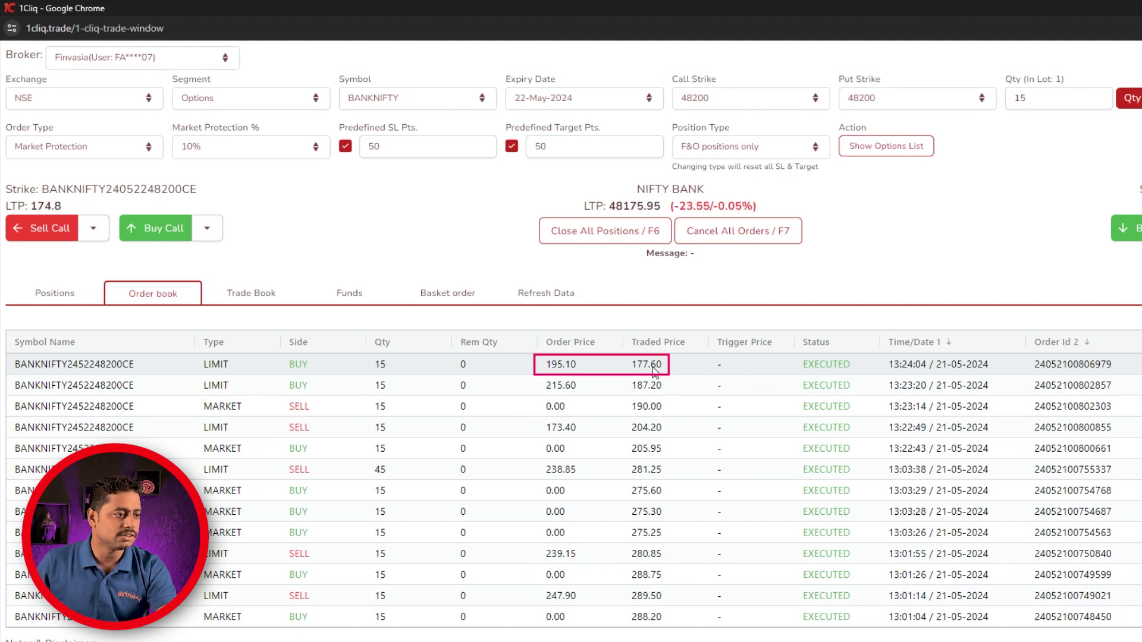
Set a 140 MTM stoploss that closes all positions
left_click(54, 293)
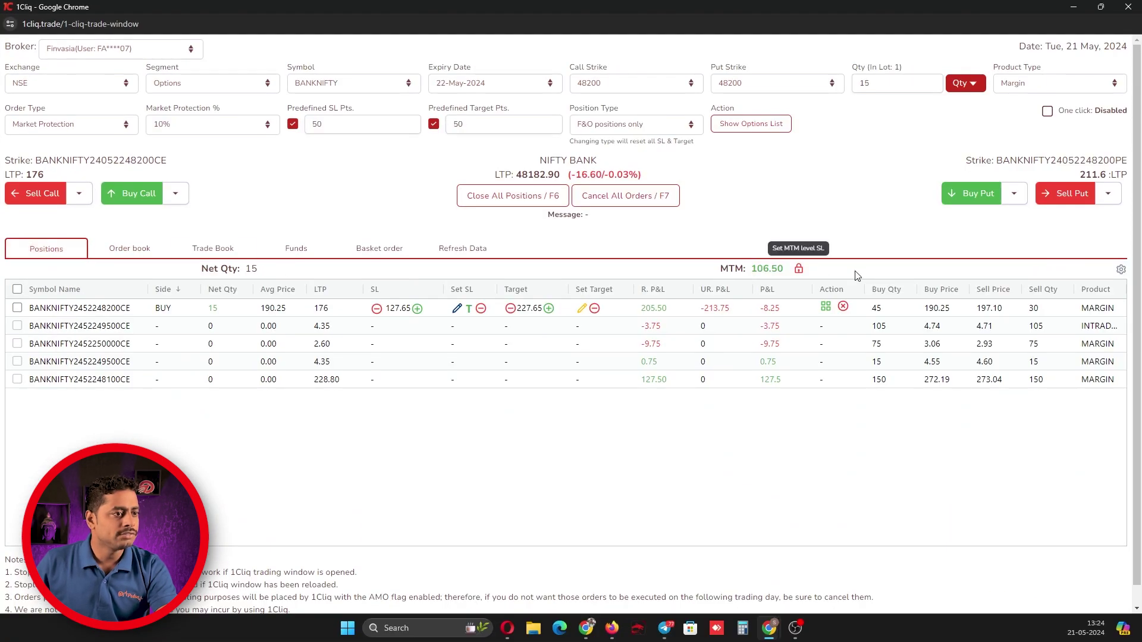
left_click(798, 268)
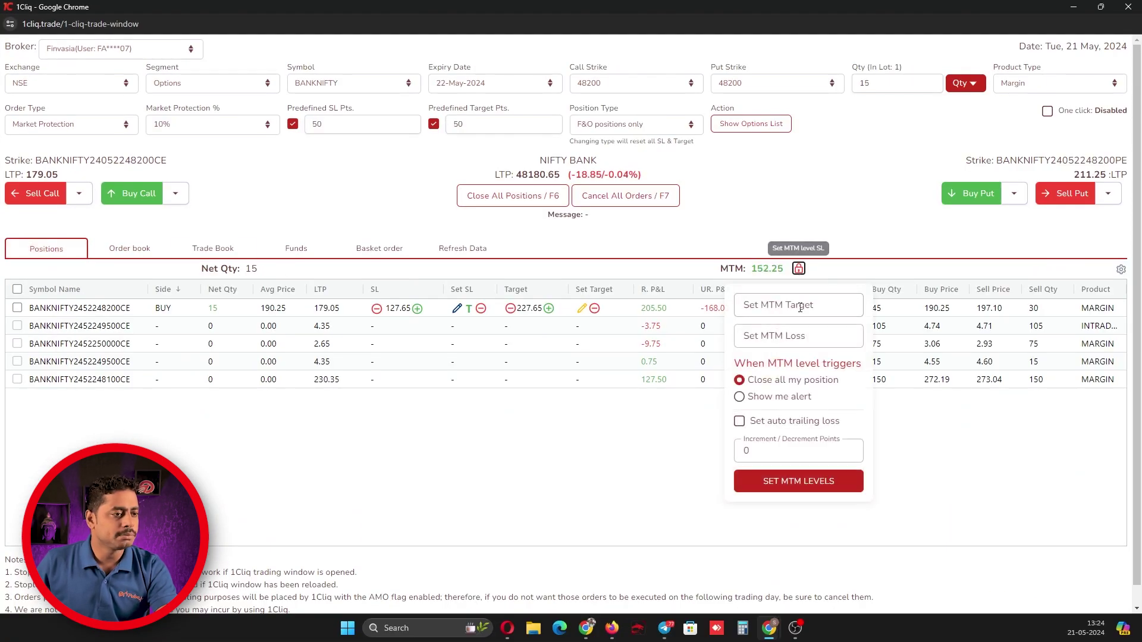
type("14")
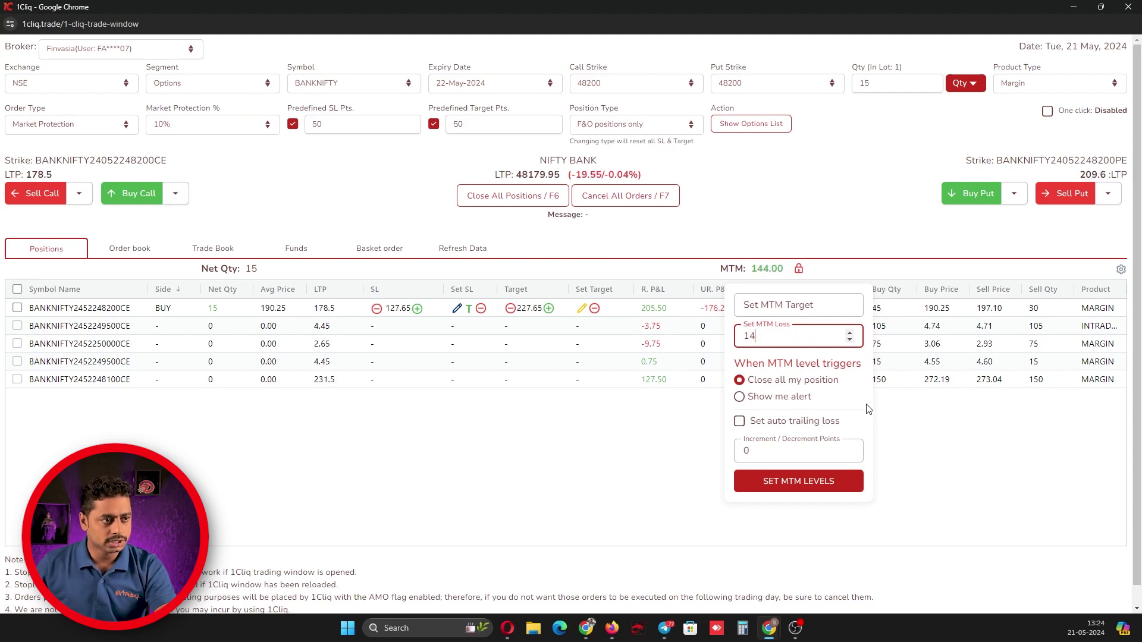
type("0")
left_click(806, 482)
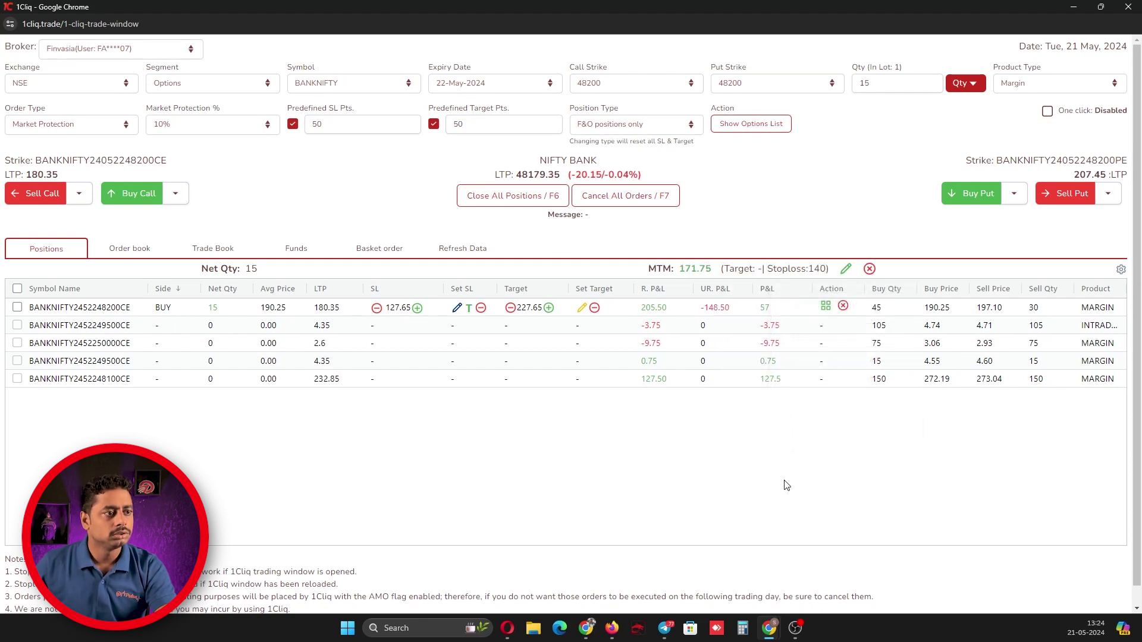
left_click(845, 268)
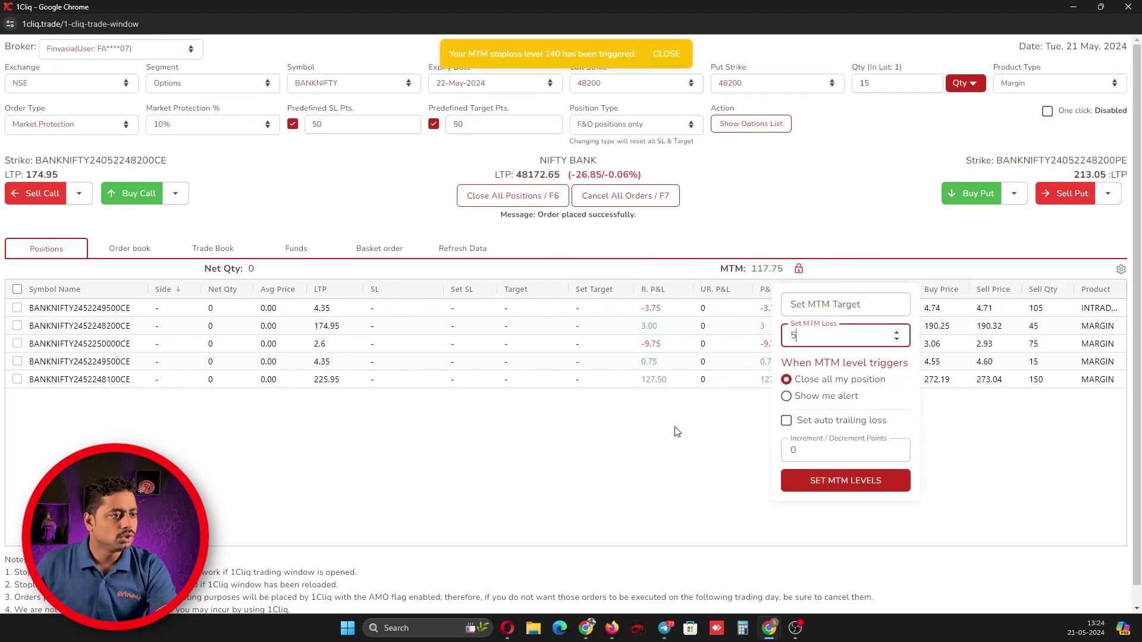
left_click(755, 206)
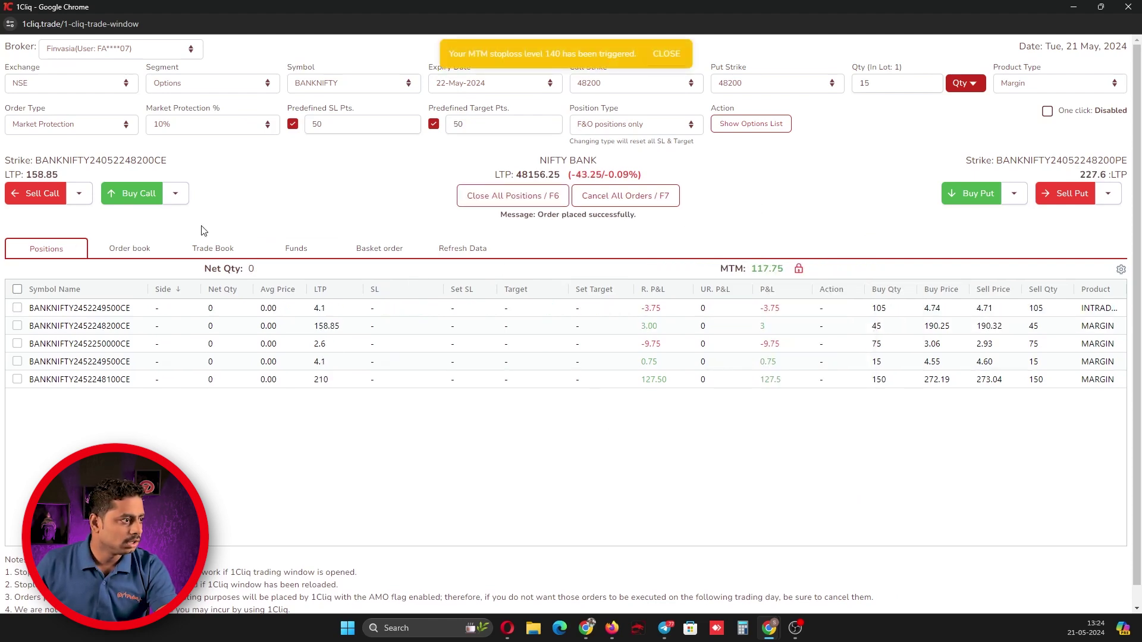
Review the triggered 48200 CE SELL LIMIT exit order and its order and traded prices
left_click(130, 248)
left_click(207, 354)
left_click_drag(559, 364, 653, 369)
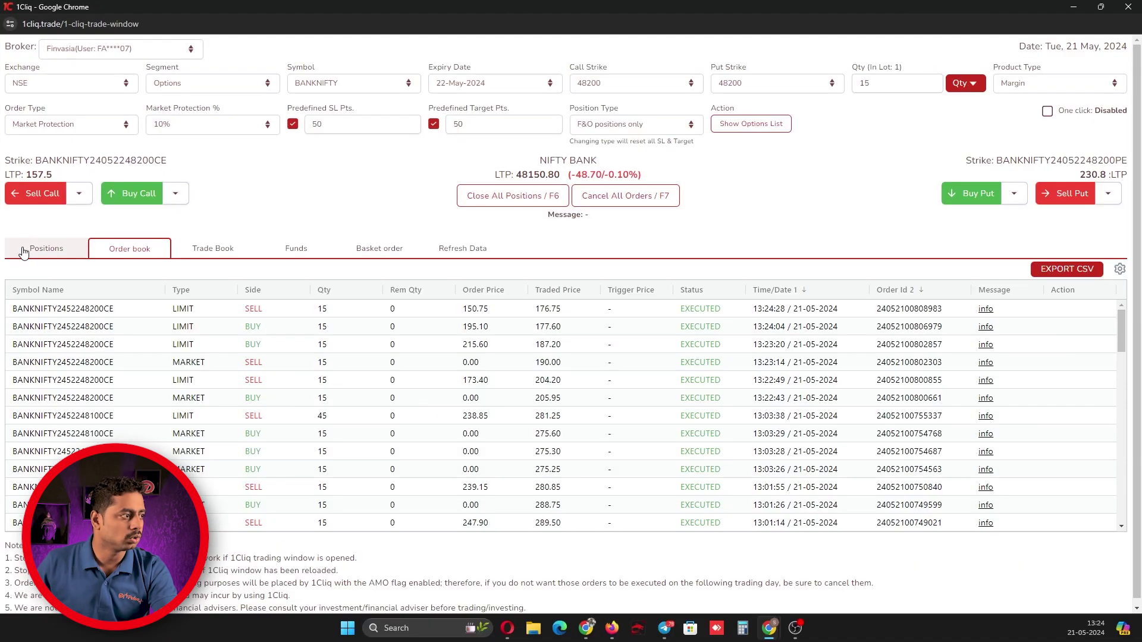
Keep Market Protection as the close-position order type in the favourite settings
left_click(54, 293)
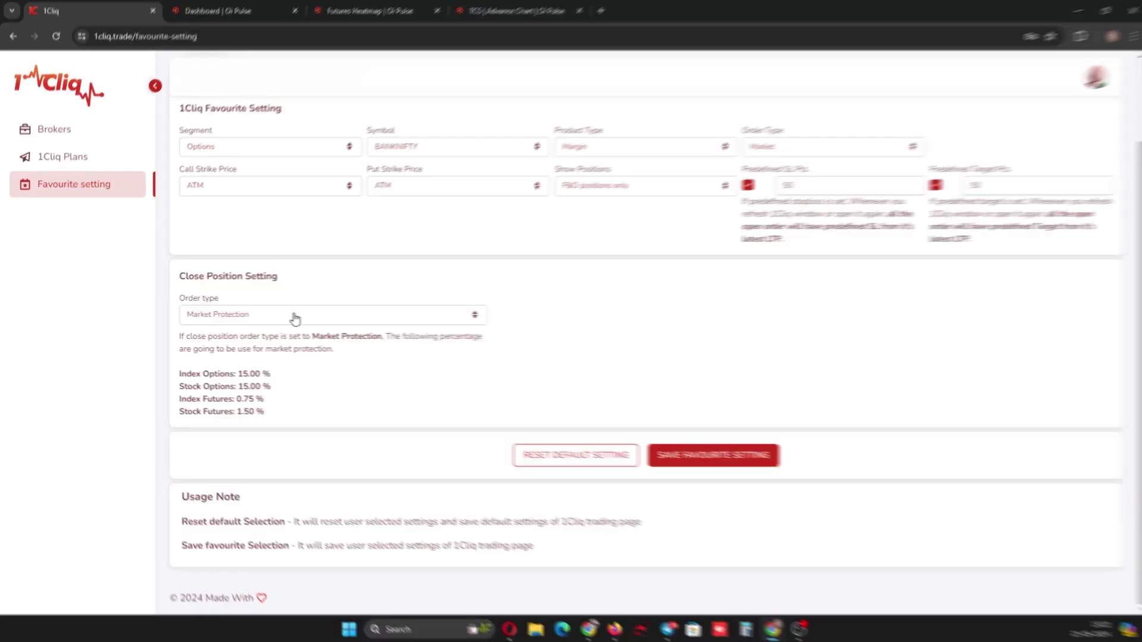
left_click(294, 317)
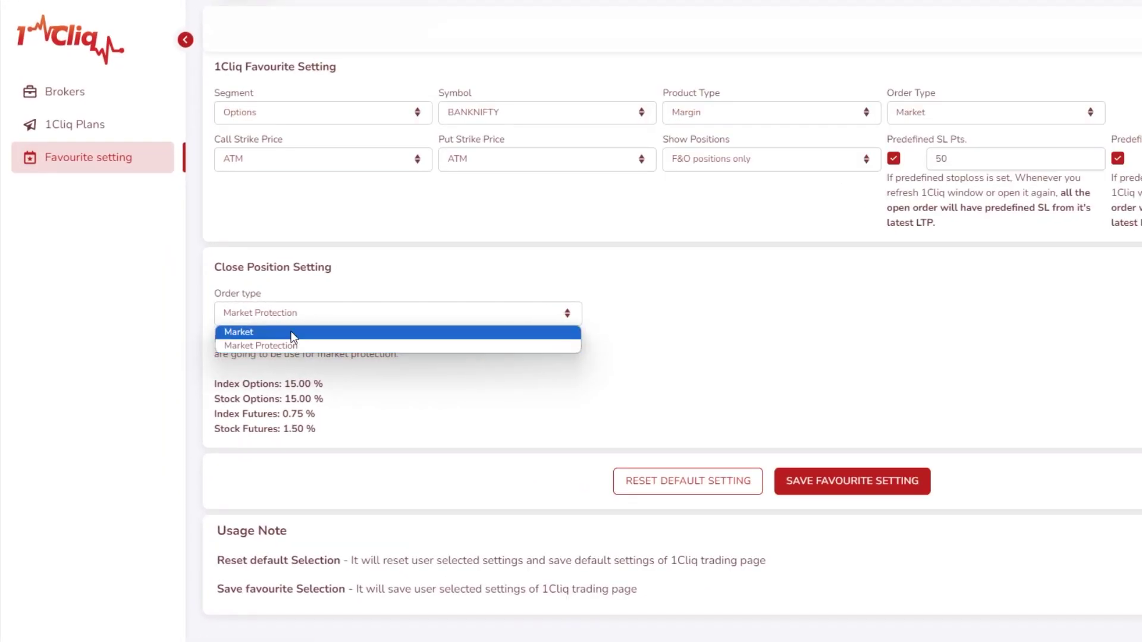
left_click(282, 348)
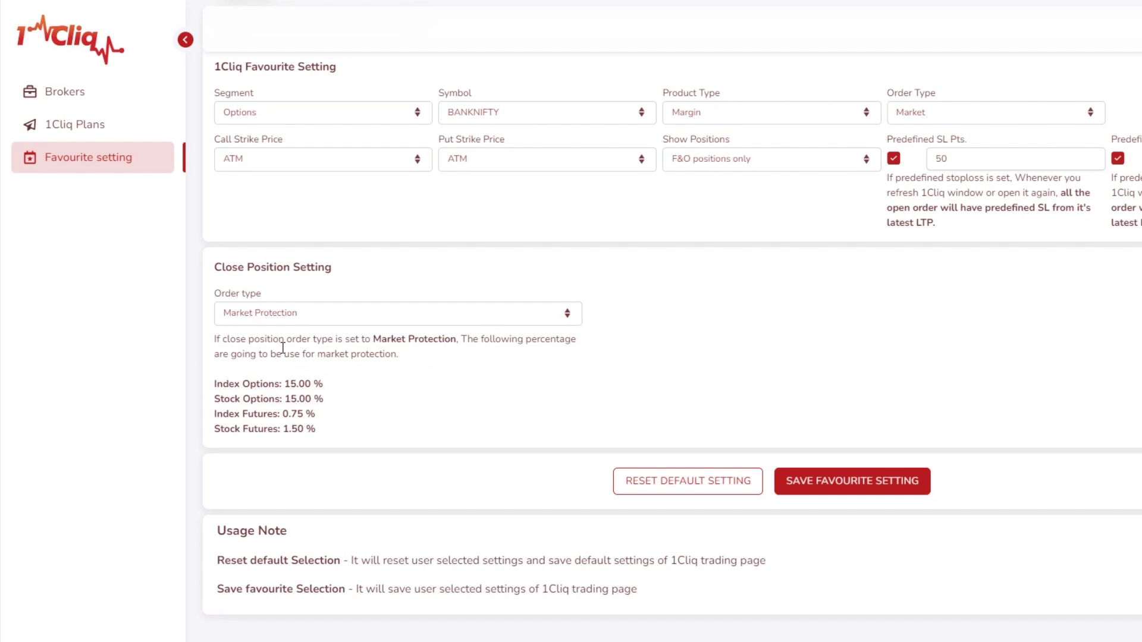